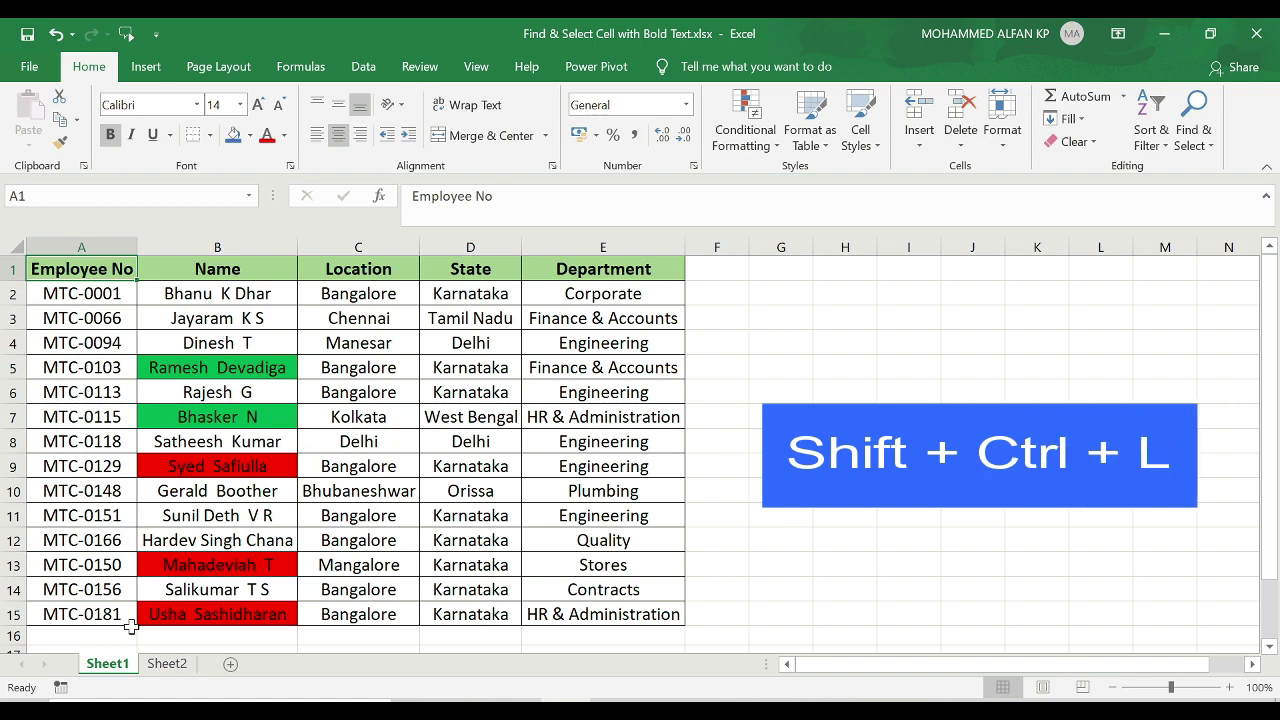
Add AutoFilter dropdowns to the Sheet1 header row A1:E1 with Ctrl+Shift+L
key(ctrl+shift+l)
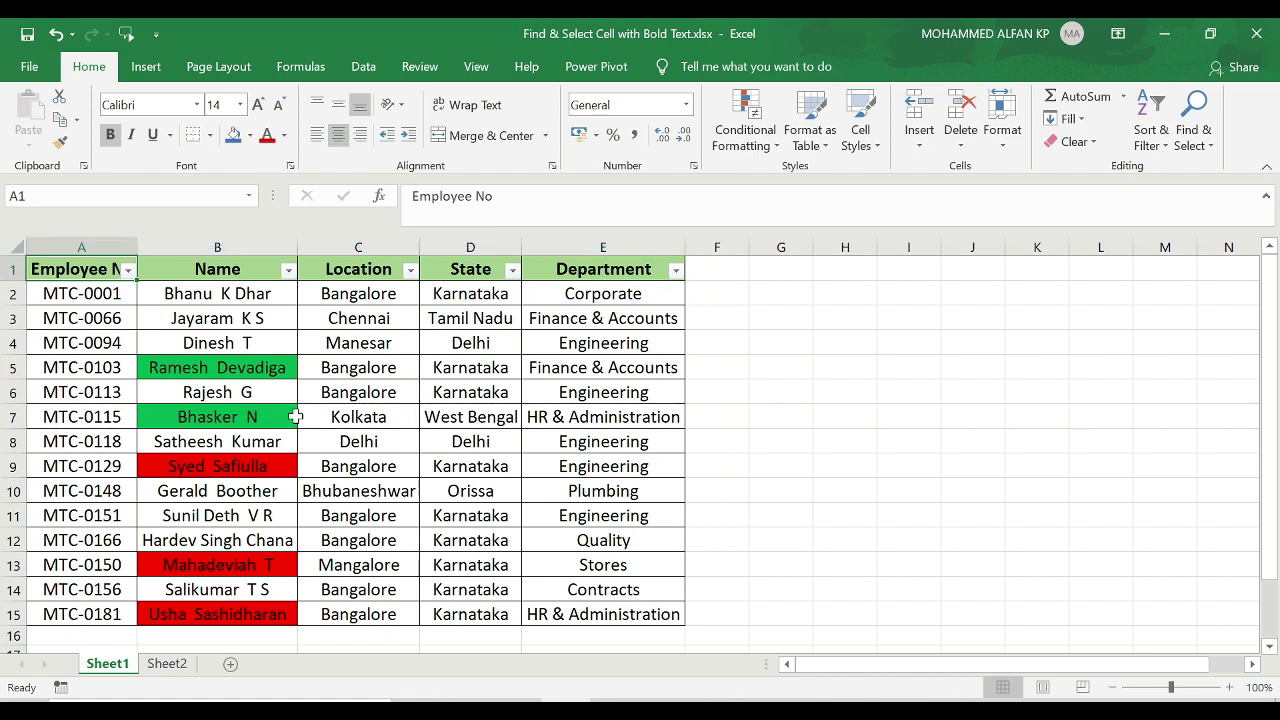
Filter the Name column by green cell colour and fill the filtered name cells orange
click(288, 270)
mouse_move(255, 403)
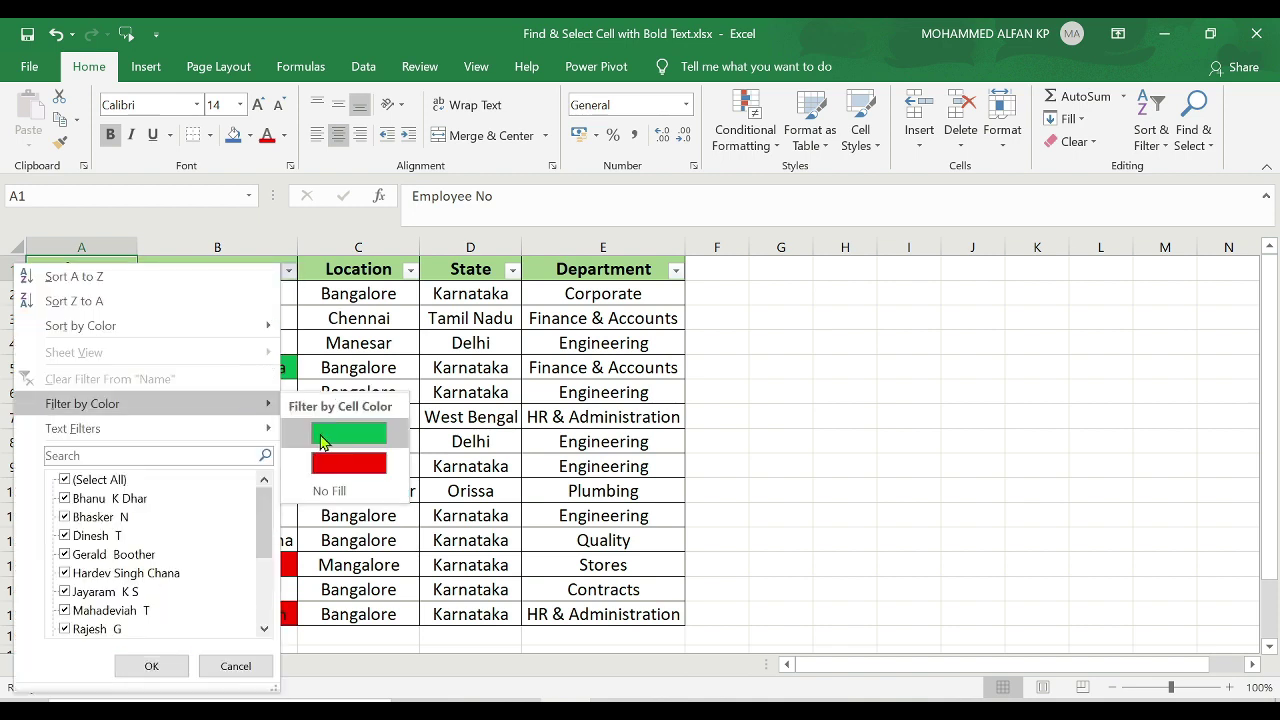
click(322, 438)
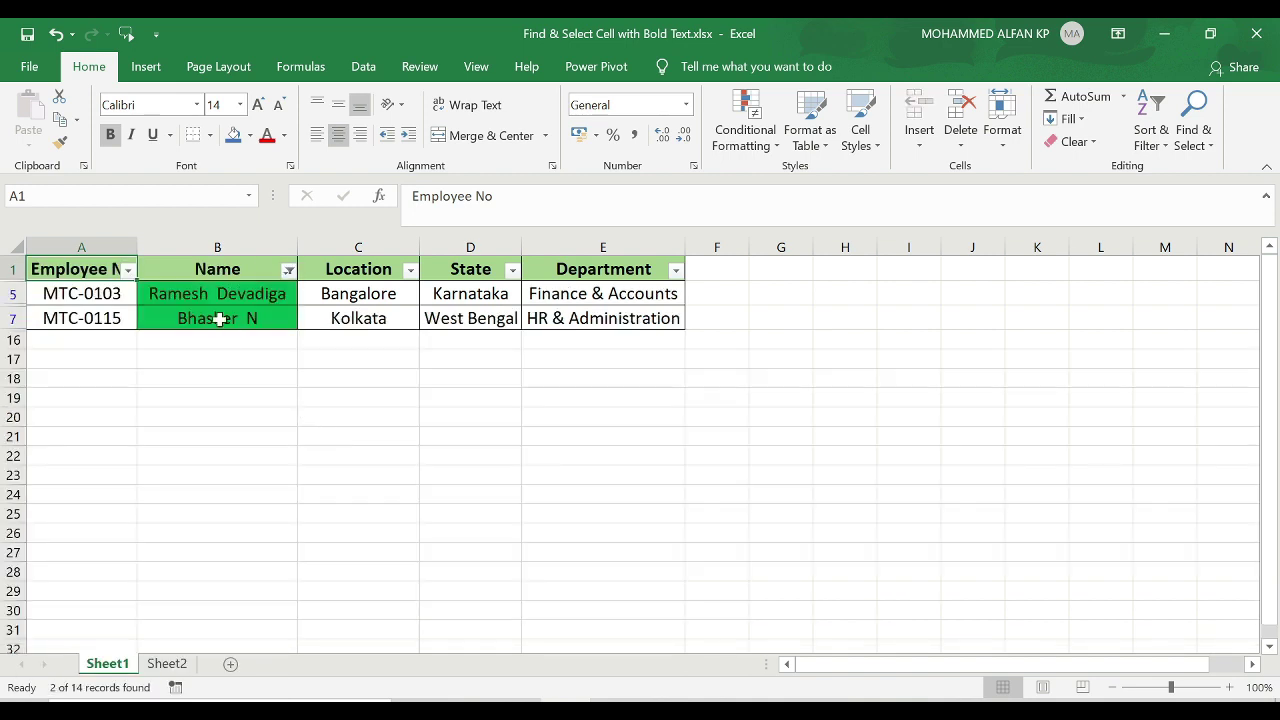
drag(209, 294, 243, 320)
click(249, 135)
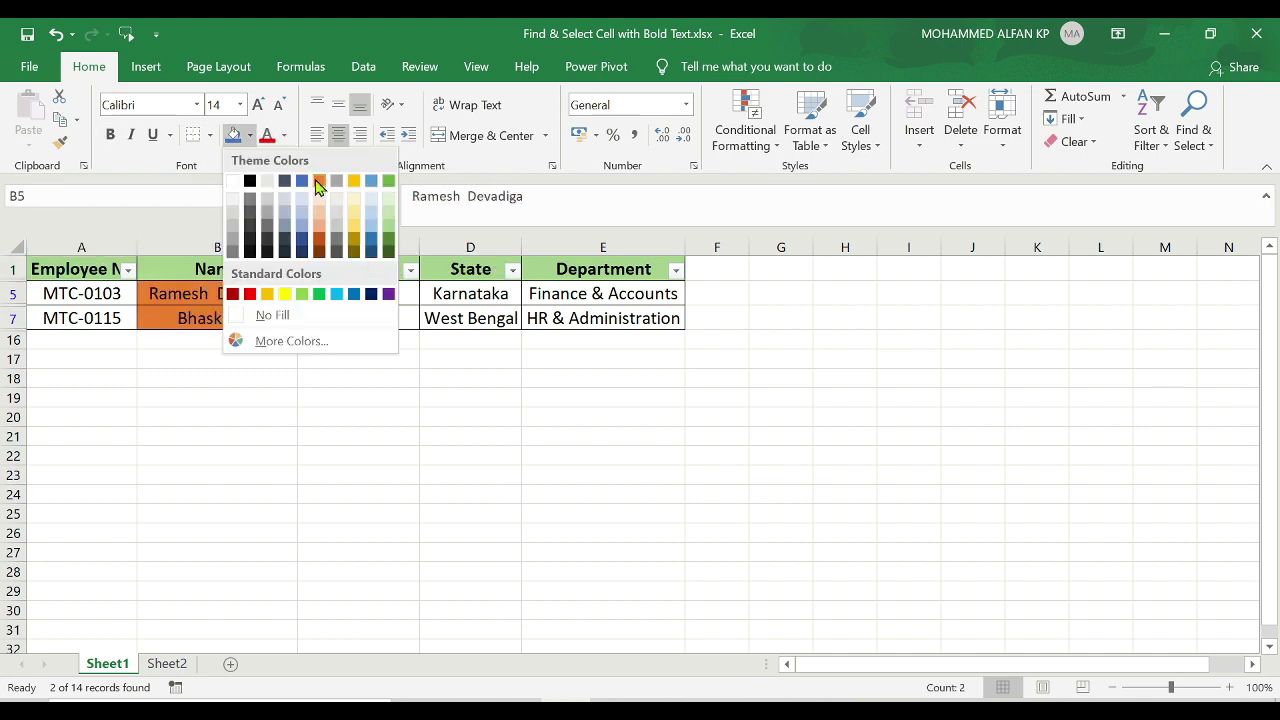
click(318, 186)
Clear the recoloured names, remove the filter, and go to Sheet2
key(Delete)
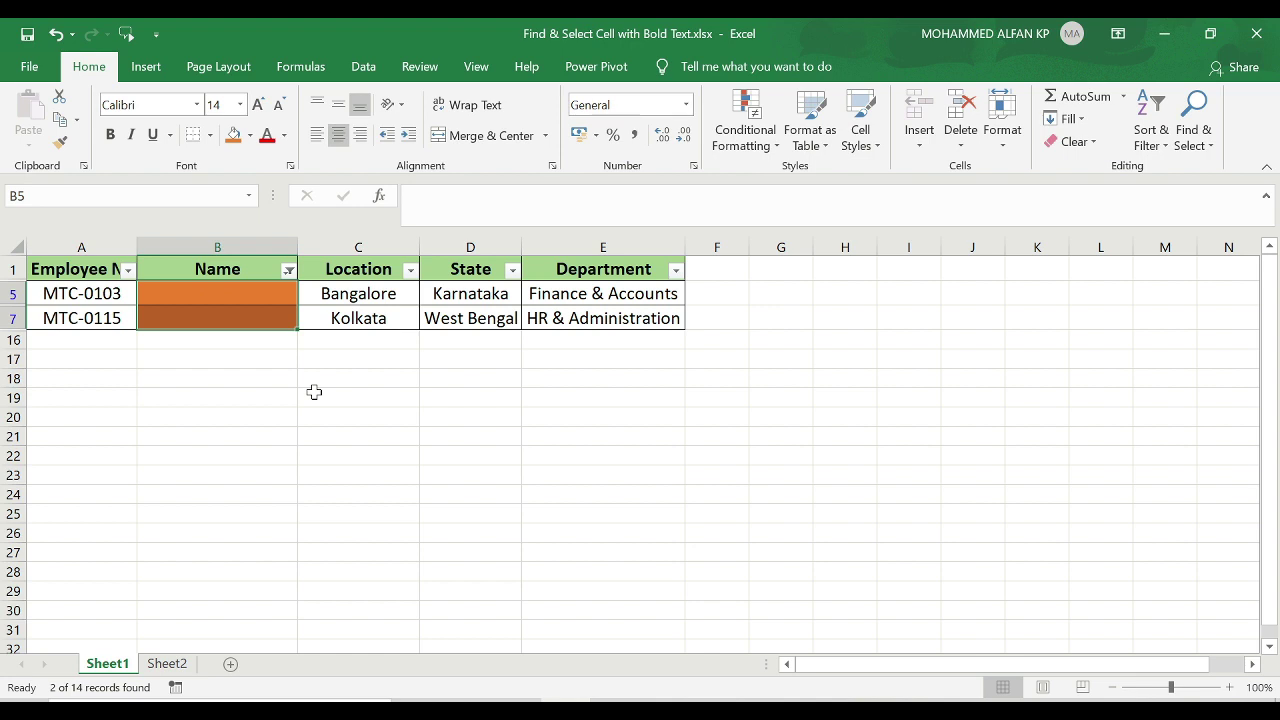
key(ctrl+shift+l)
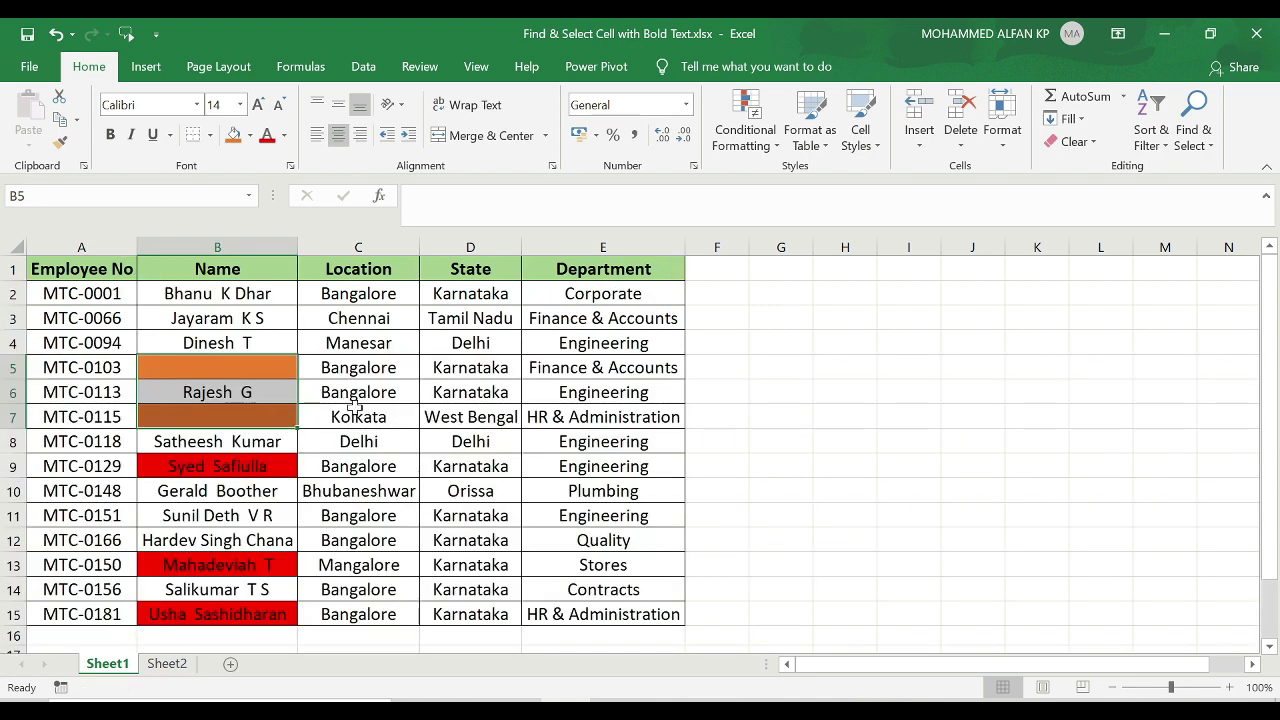
click(354, 407)
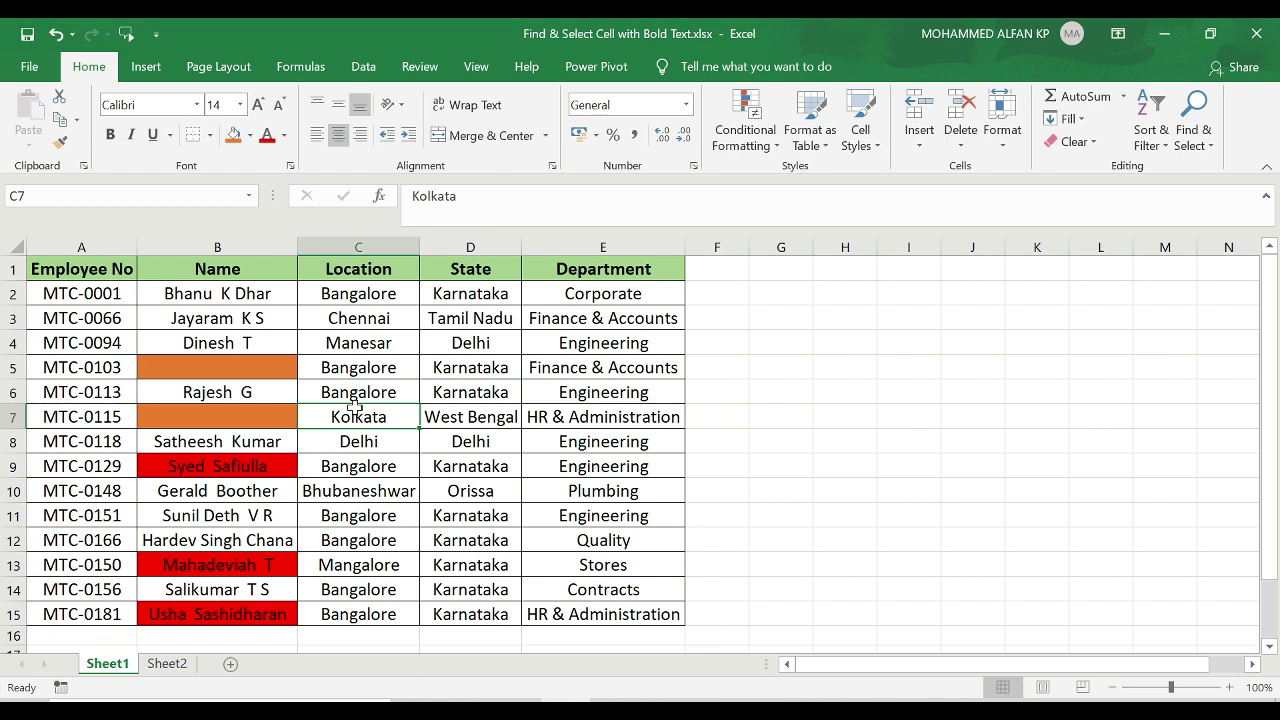
click(170, 667)
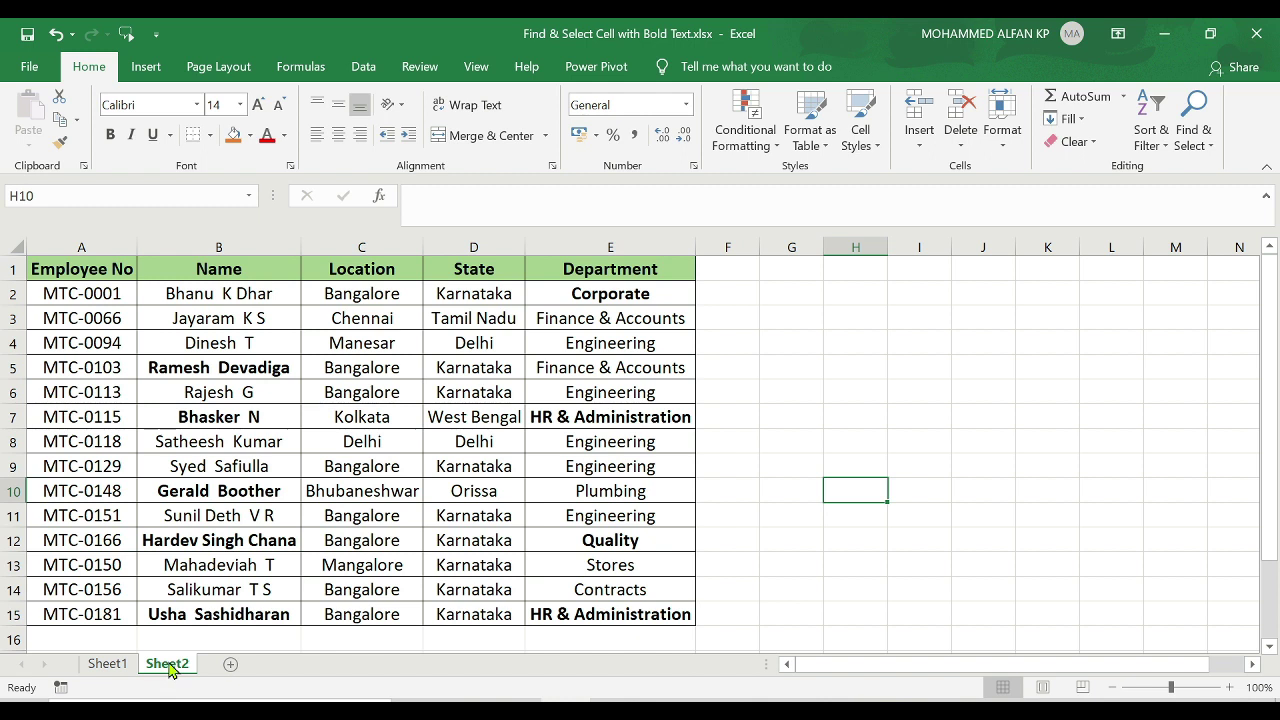
Inspect the bold names in B5, B7, B10 and bold department in E7 against plain B6
click(277, 367)
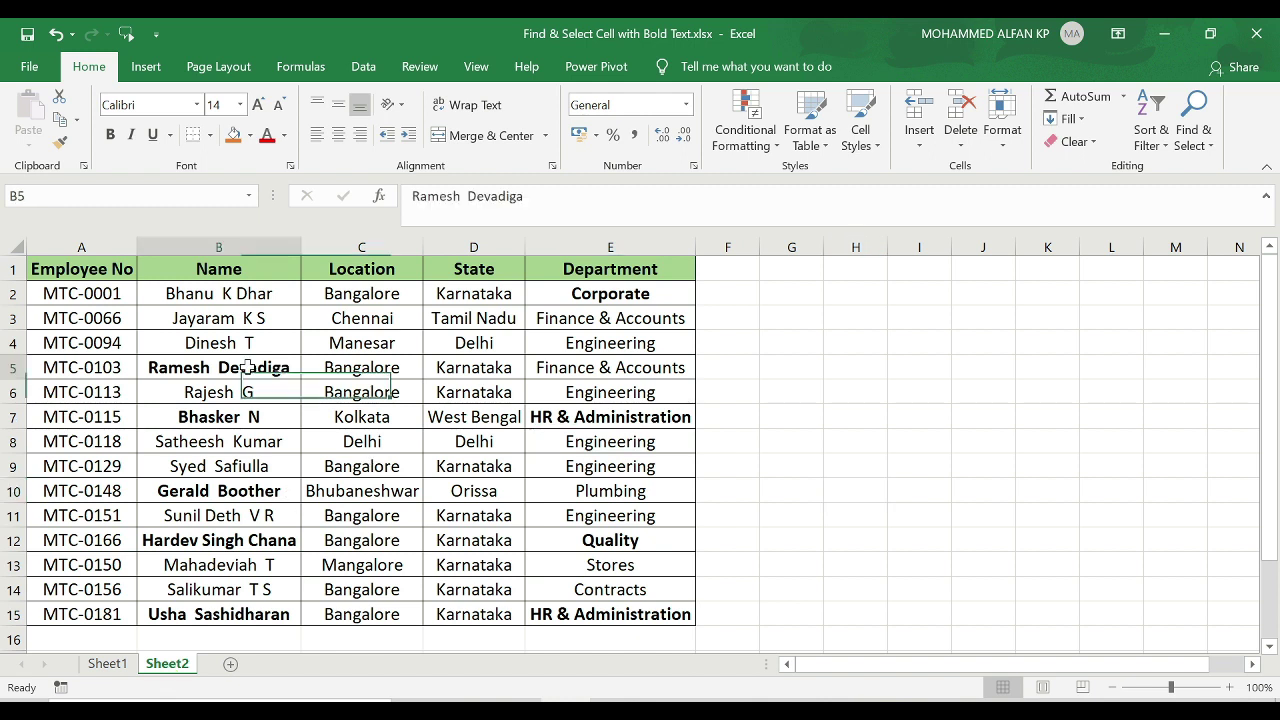
click(244, 412)
click(275, 491)
click(594, 414)
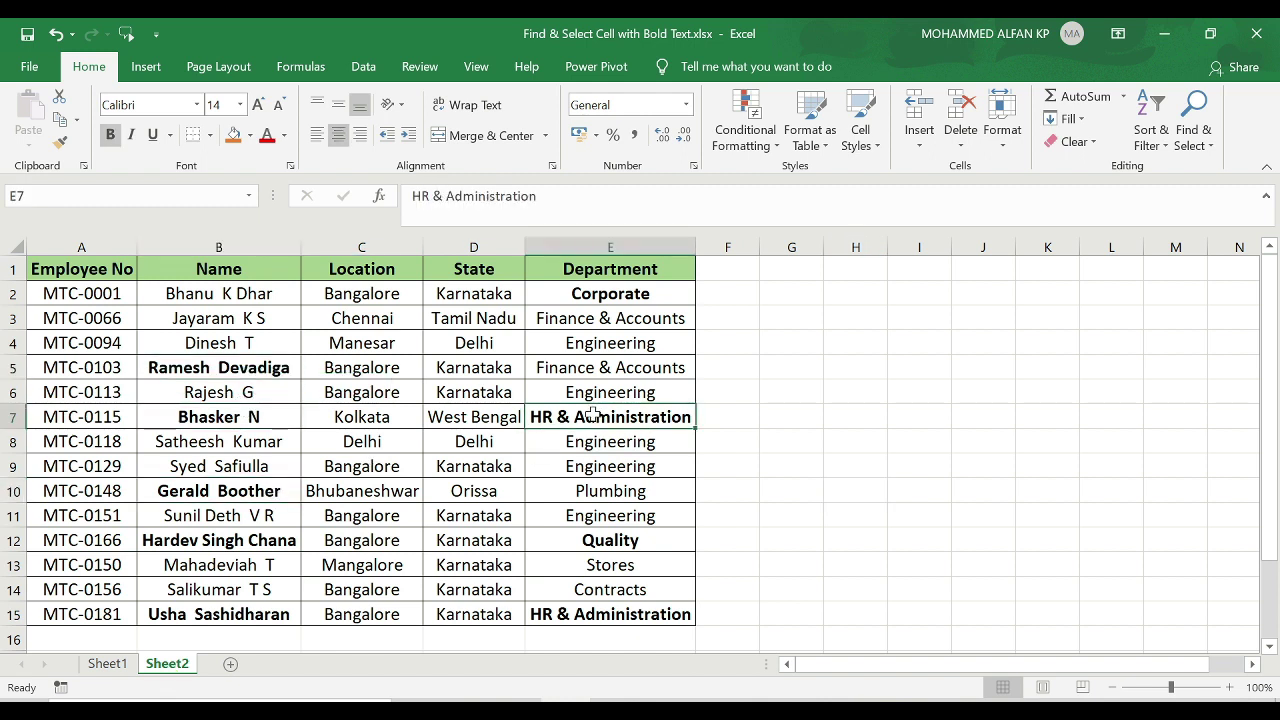
click(257, 395)
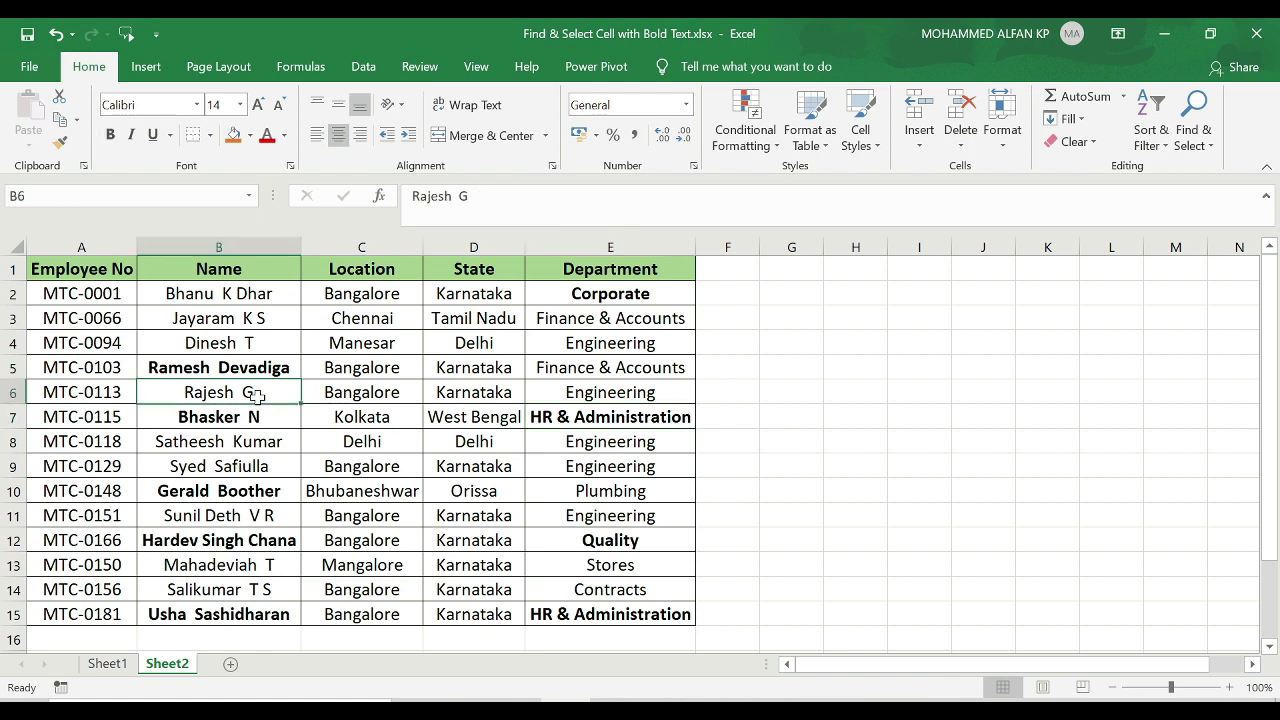
Turn the filter on, view the Name filter options without changes, then turn filtering off
key(ctrl+shift+l)
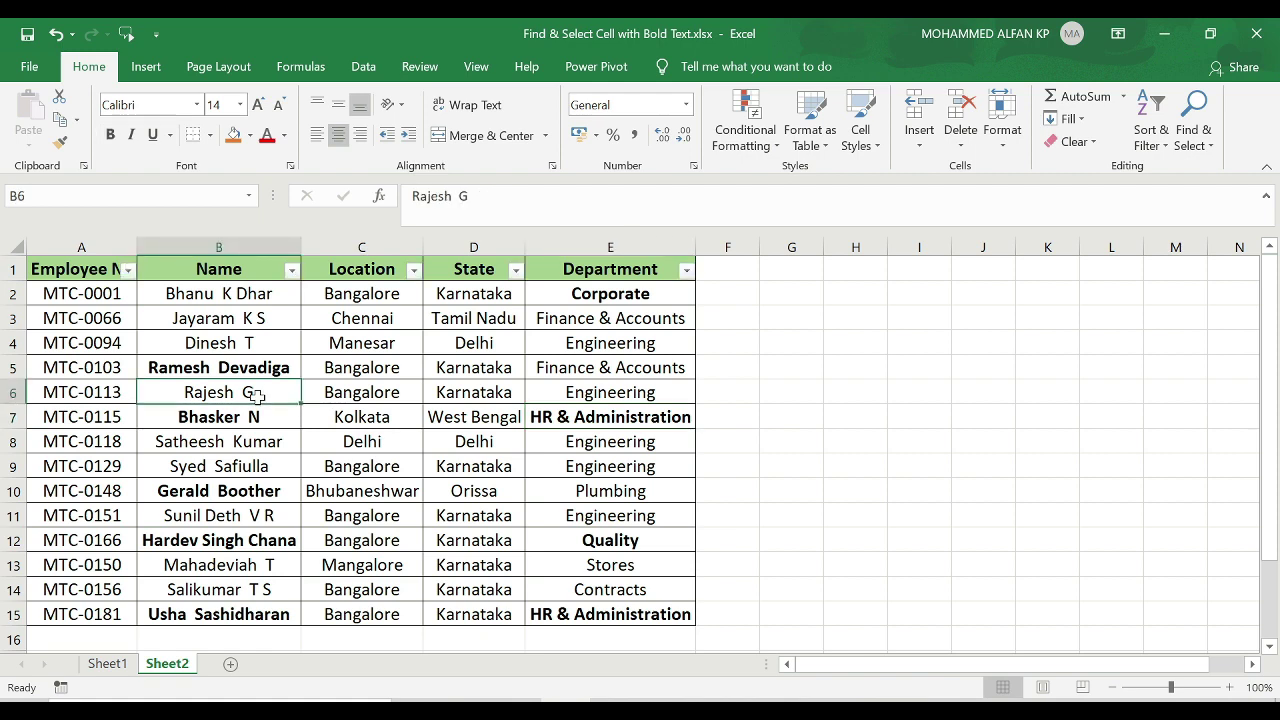
click(292, 271)
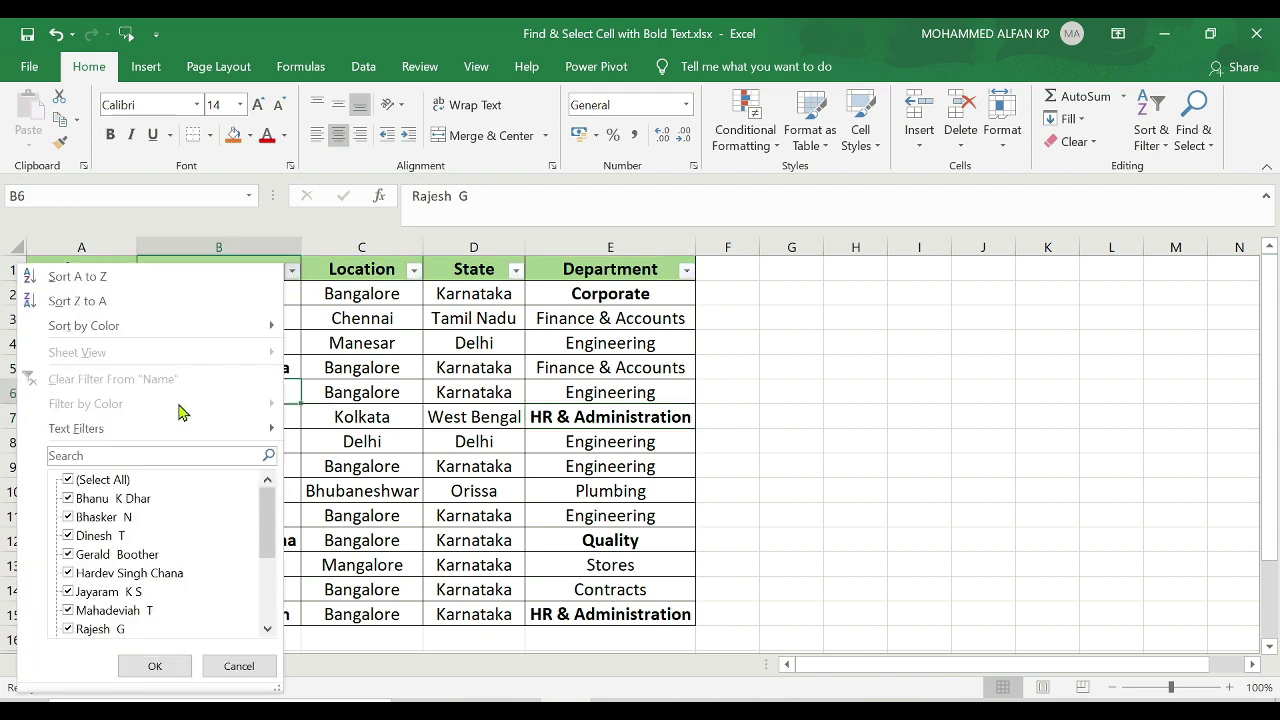
click(380, 382)
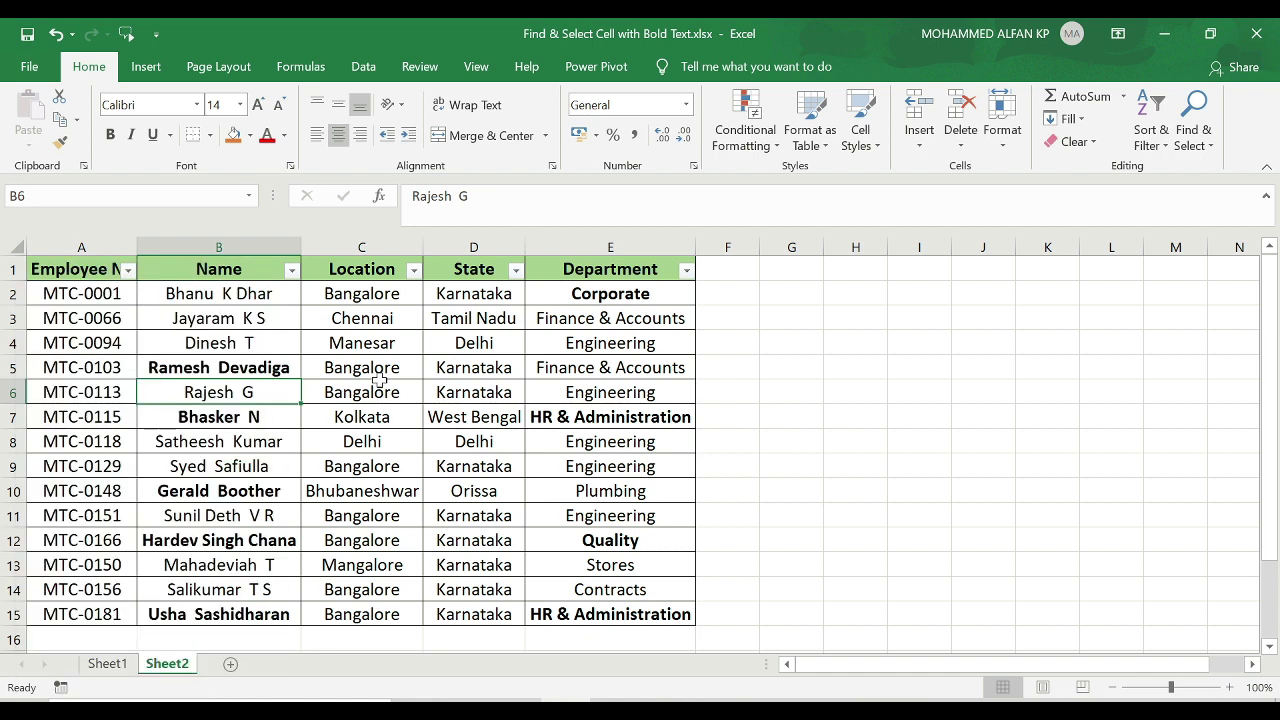
key(ctrl+shift+l)
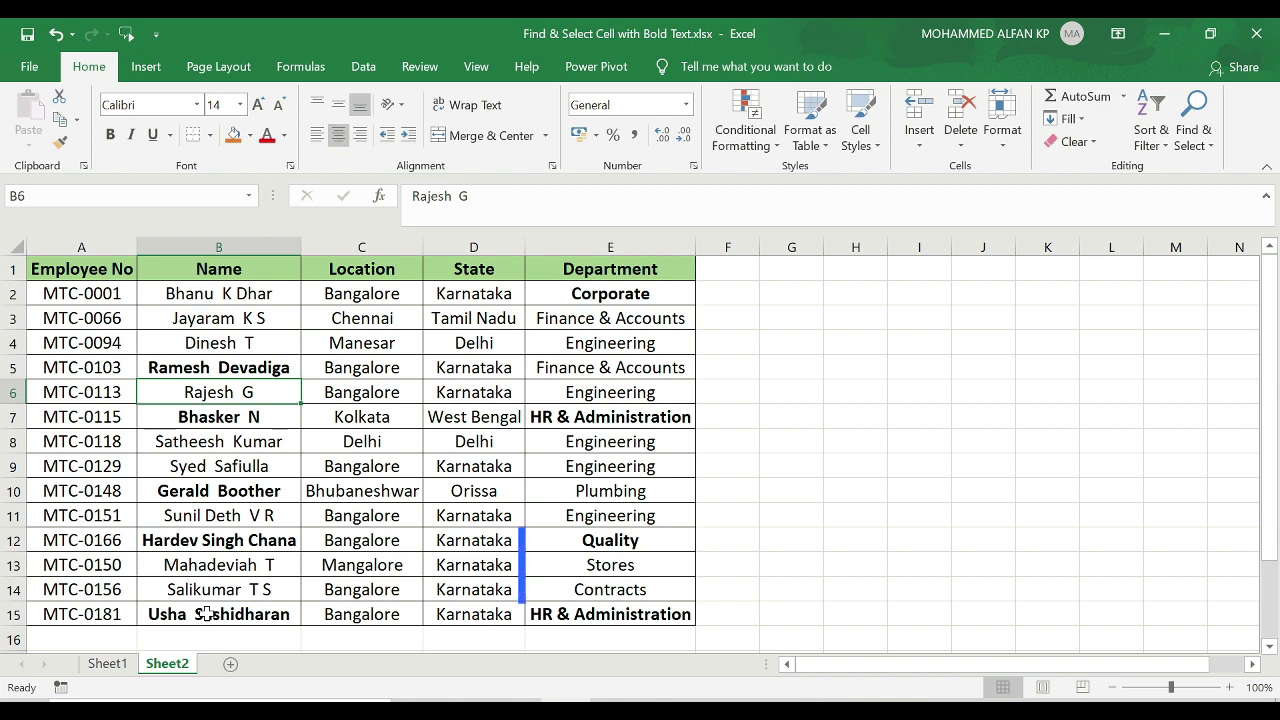
Select the whole table from A1 and open Find and Replace with its extended options shown
click(89, 272)
key(ctrl+a)
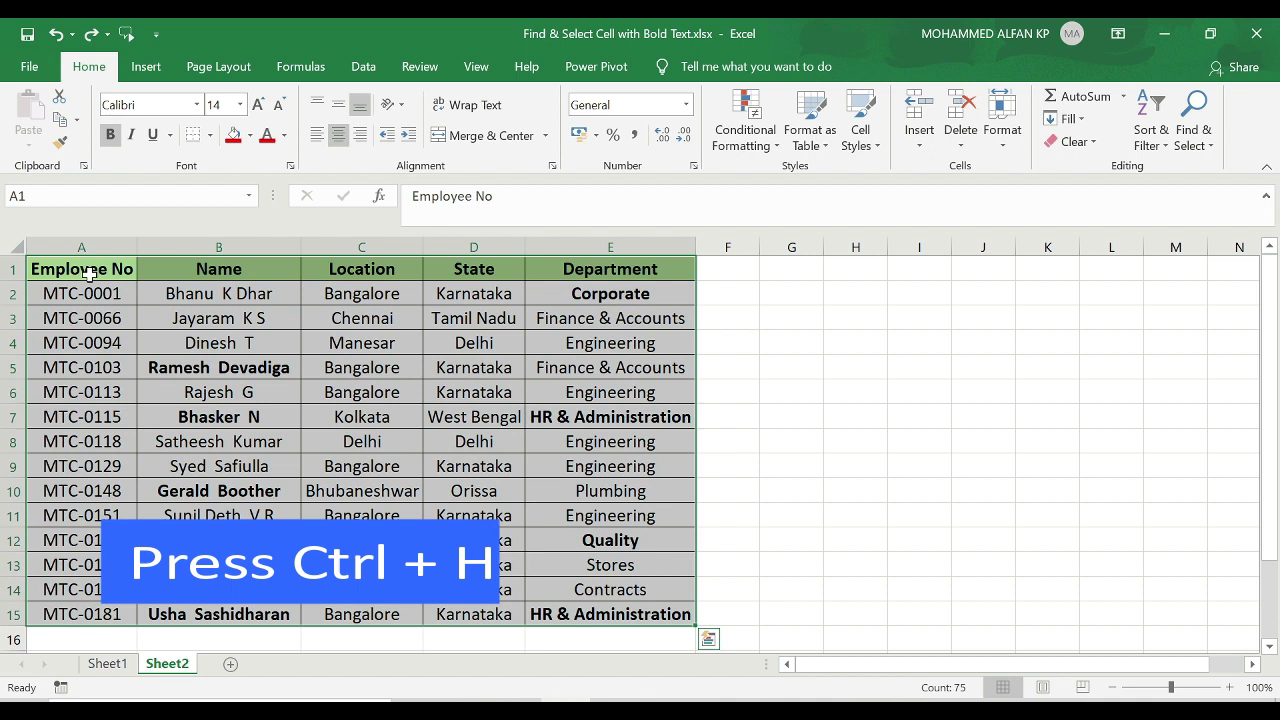
key(ctrl+h)
drag(845, 404, 871, 293)
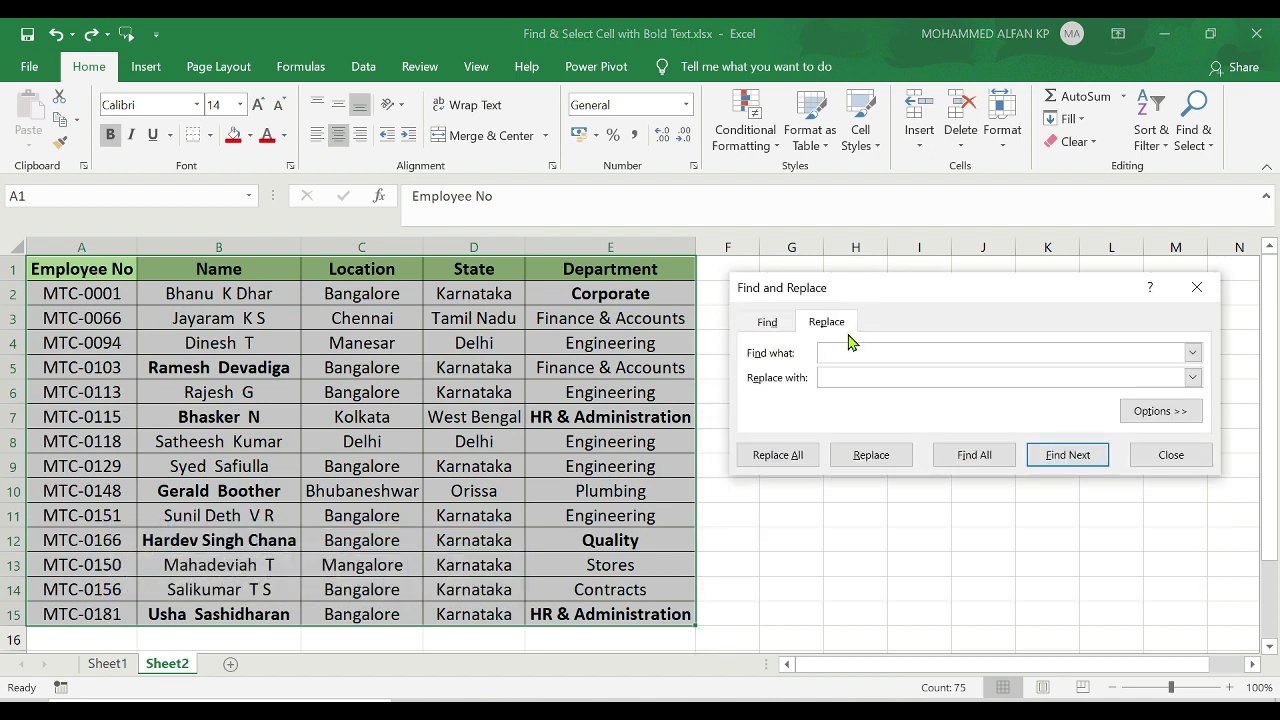
click(1193, 413)
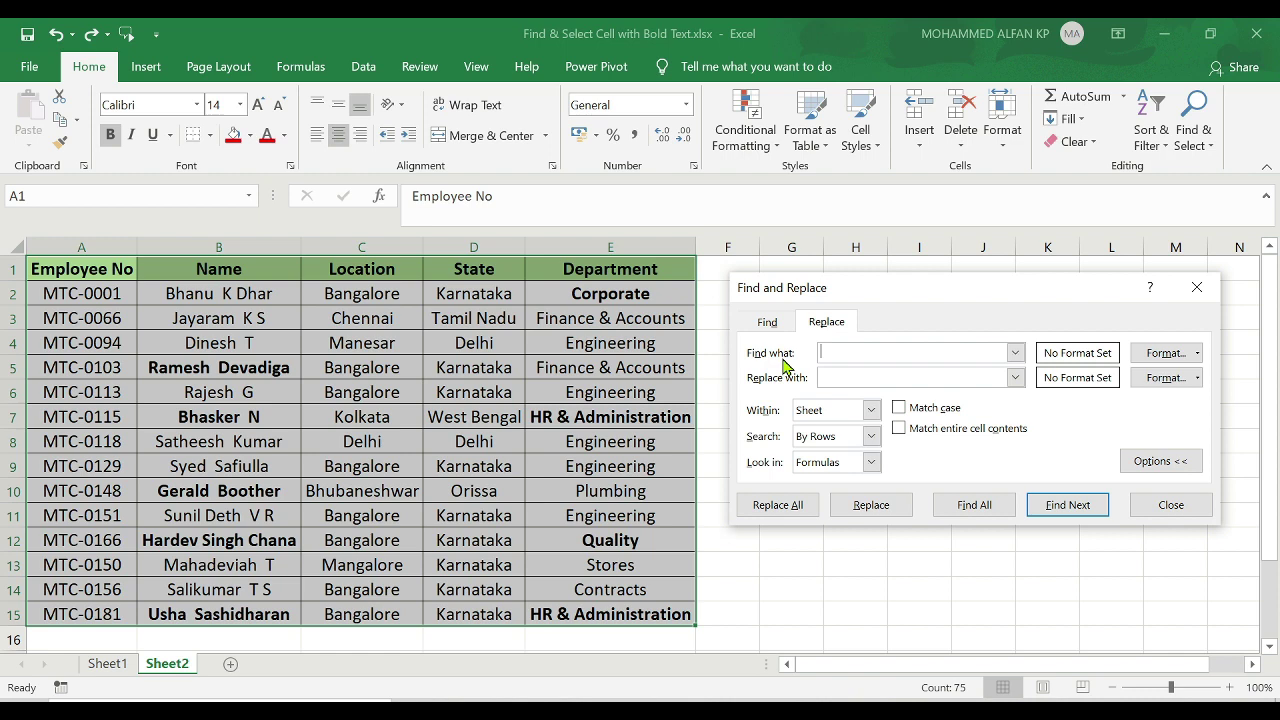
Take the Find what format from the bold Corporate cell E2
click(1199, 356)
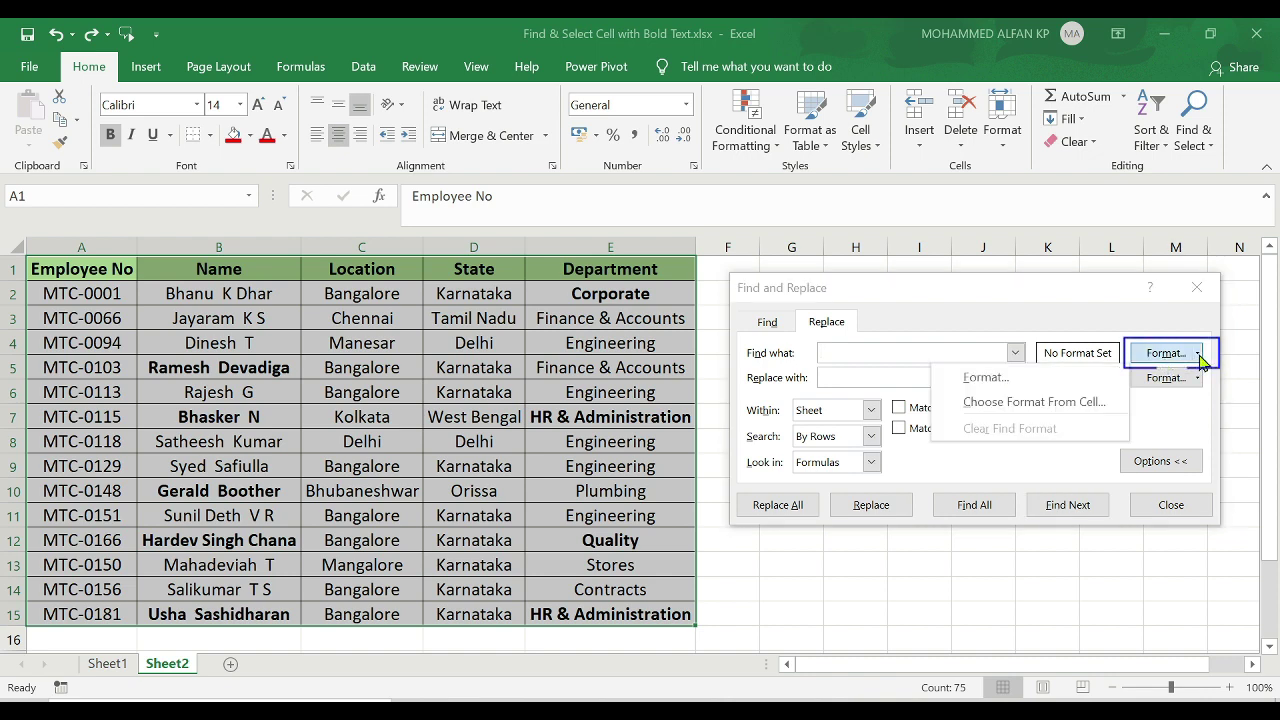
click(1101, 408)
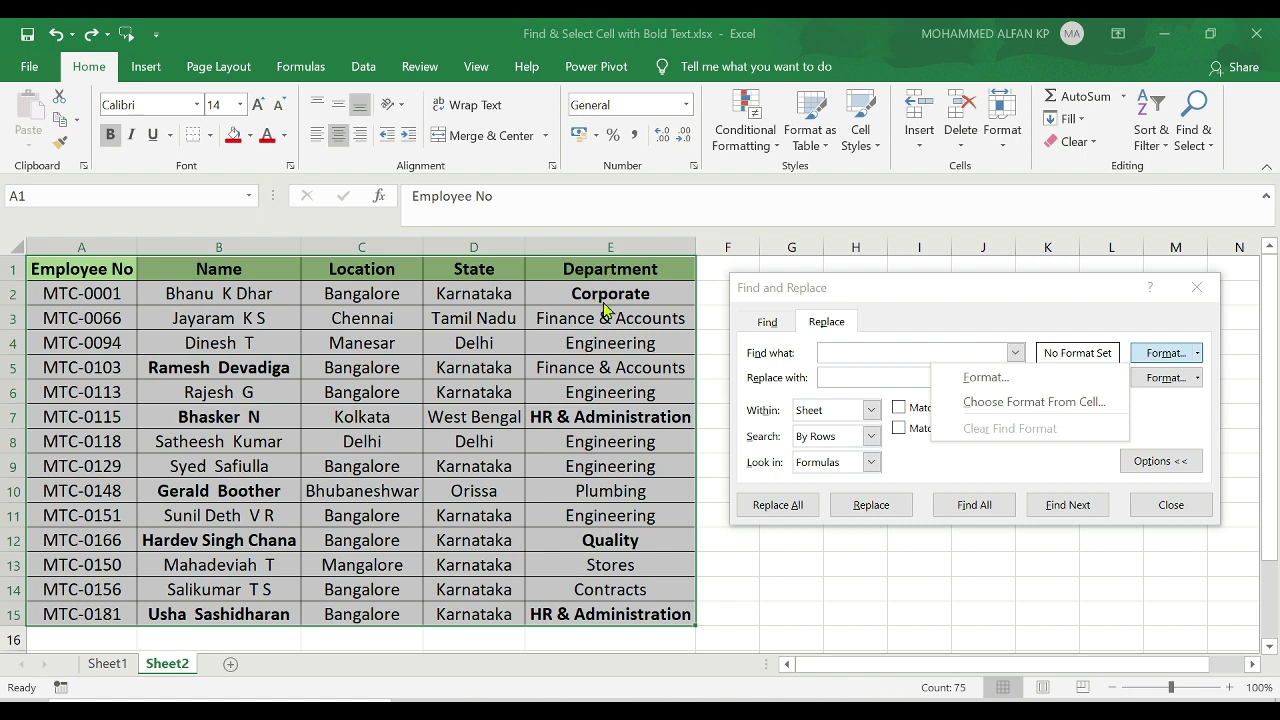
click(1108, 402)
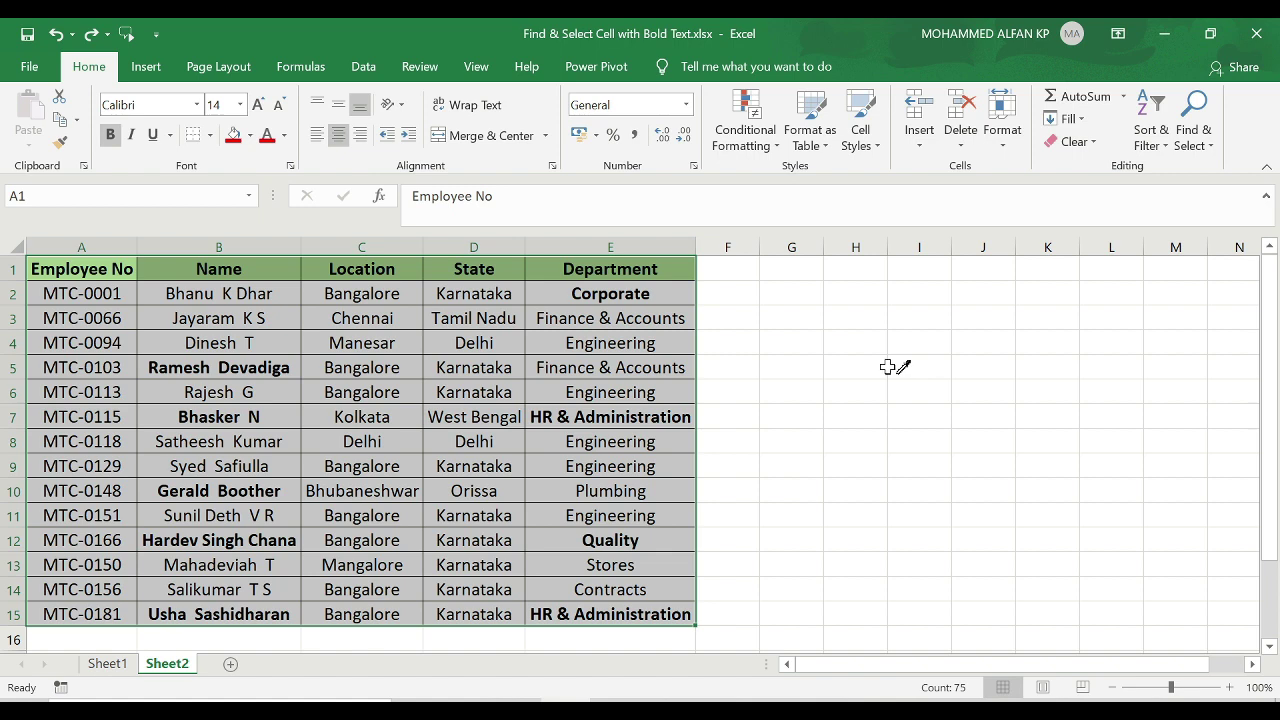
click(660, 298)
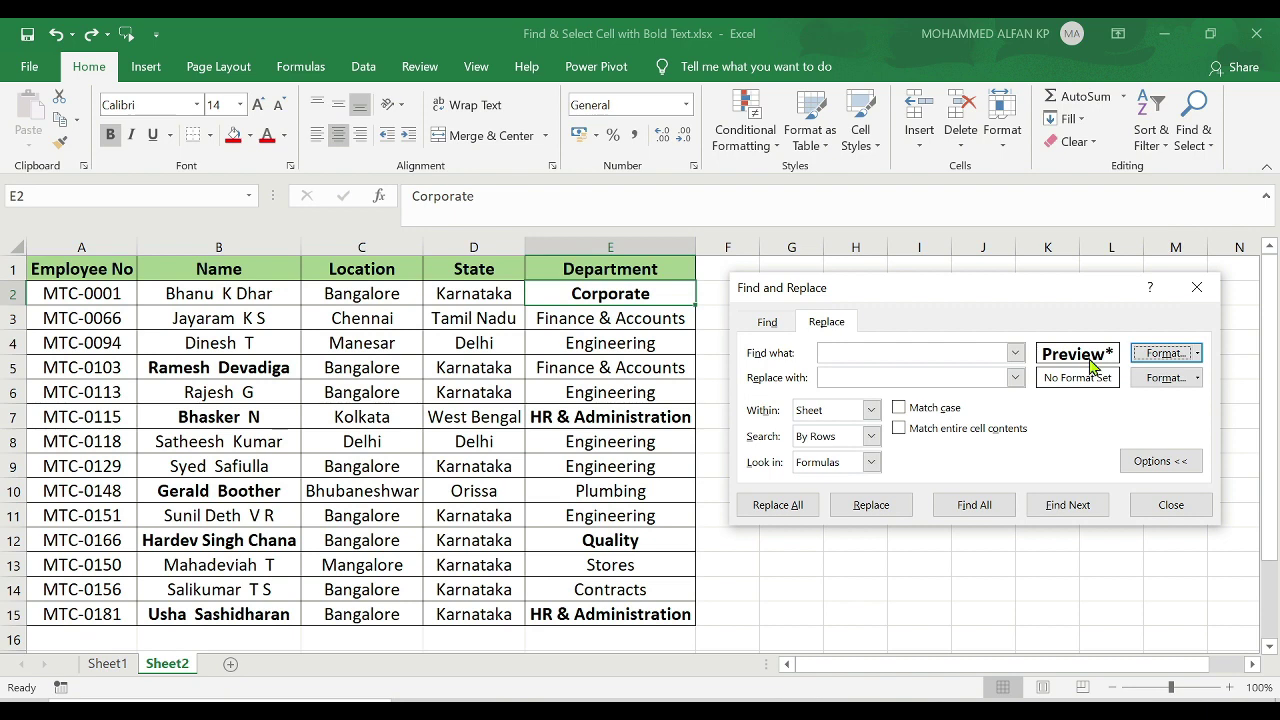
List the nine bold cells with Find All and select every result
click(985, 508)
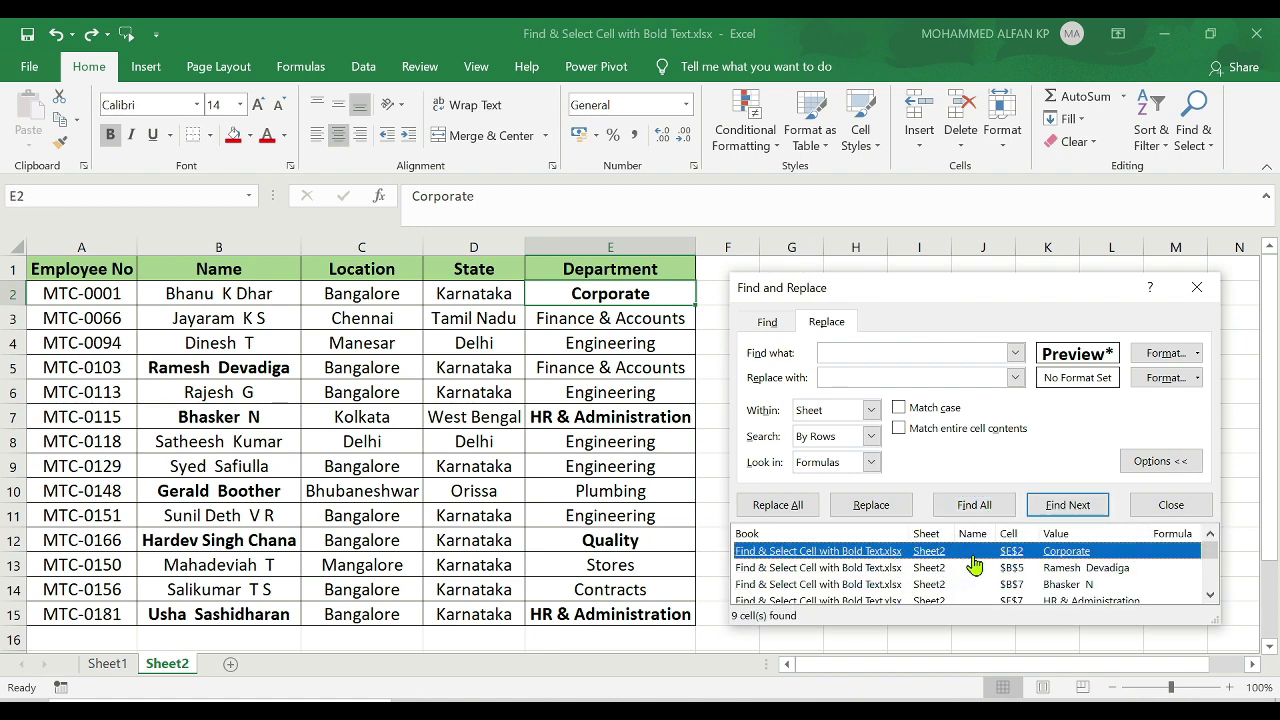
mouse_move(1211, 557)
mouse_down()
mouse_move(1212, 597)
mouse_move(1209, 543)
mouse_up()
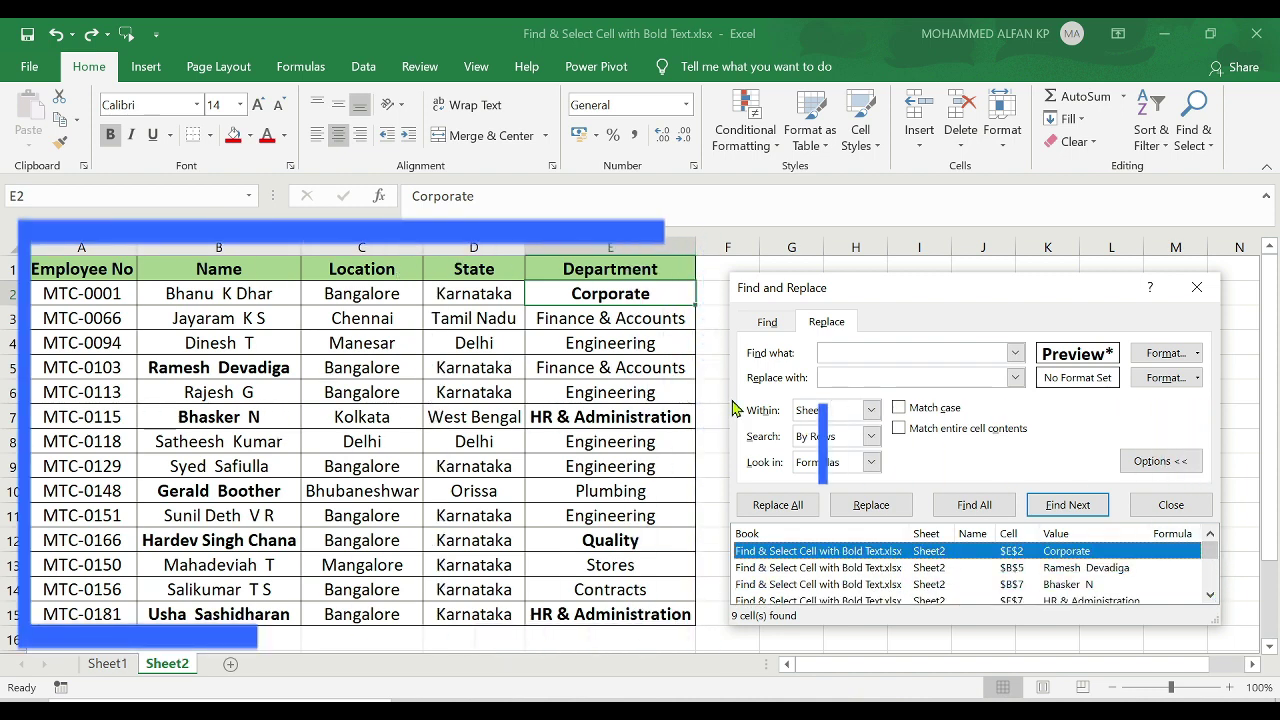
key(ctrl+a)
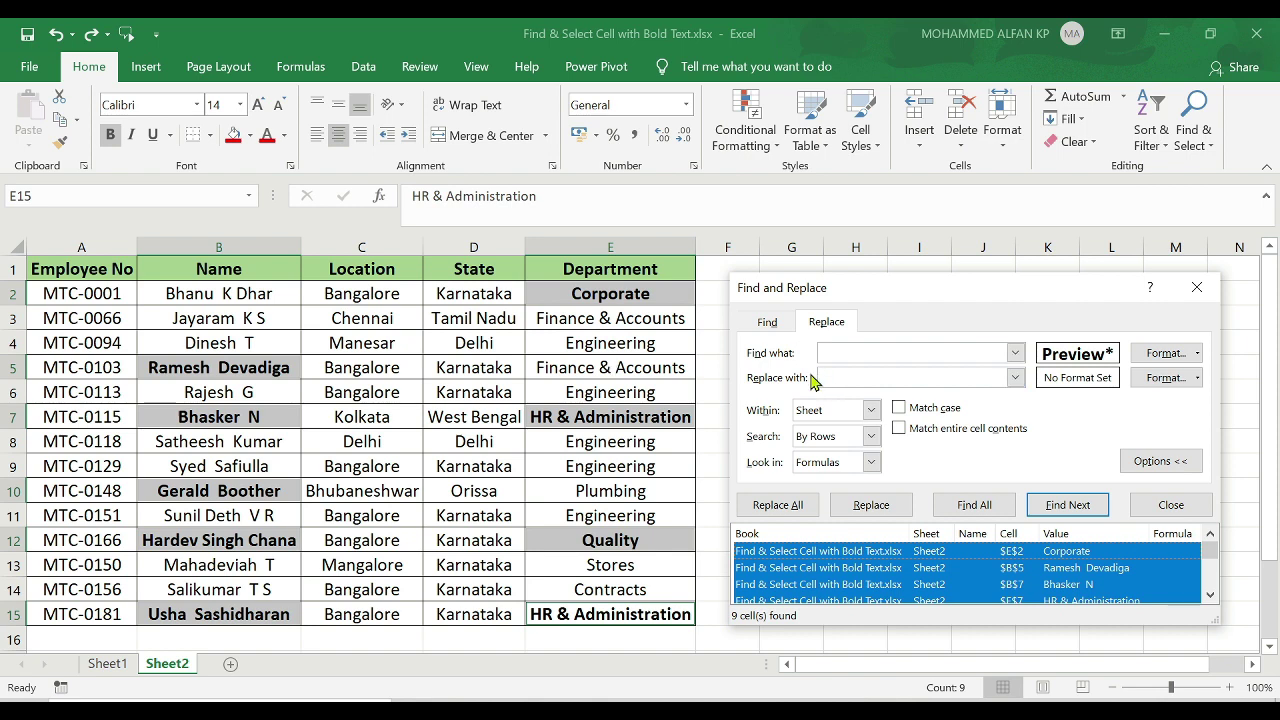
Set the replacement format to a red fill and Replace All, making 9 replacements
click(1198, 380)
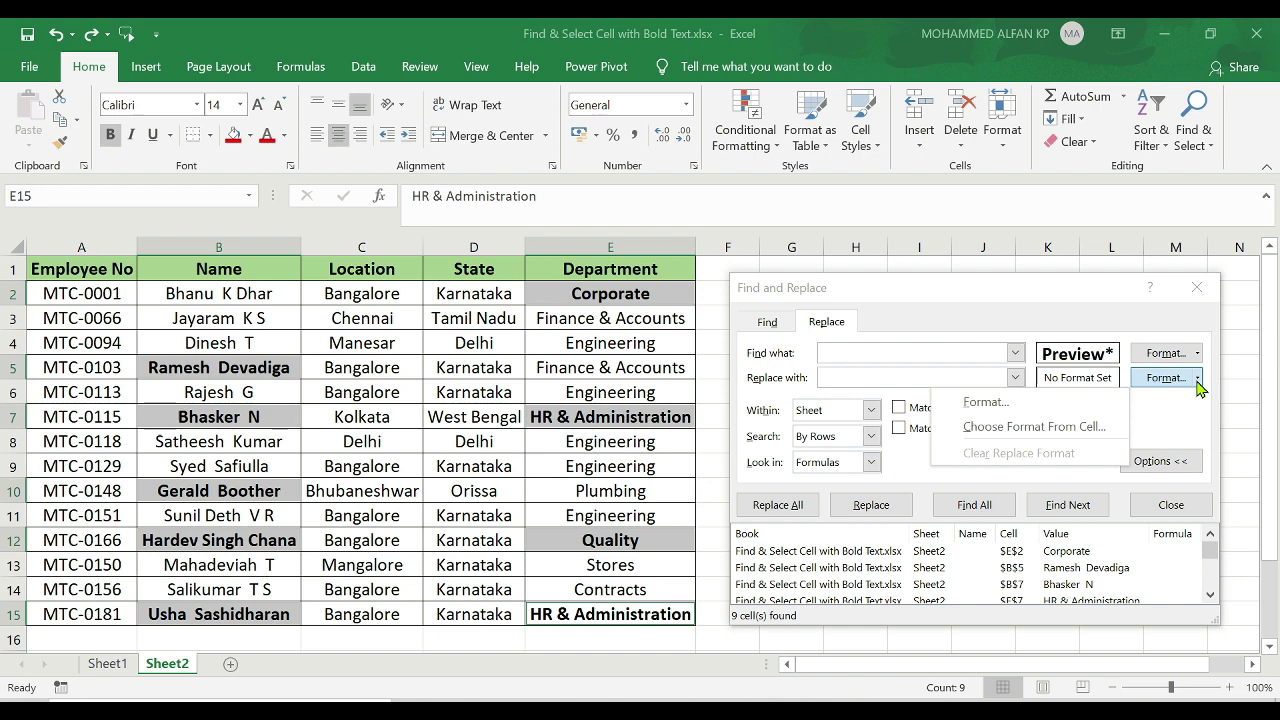
click(1055, 401)
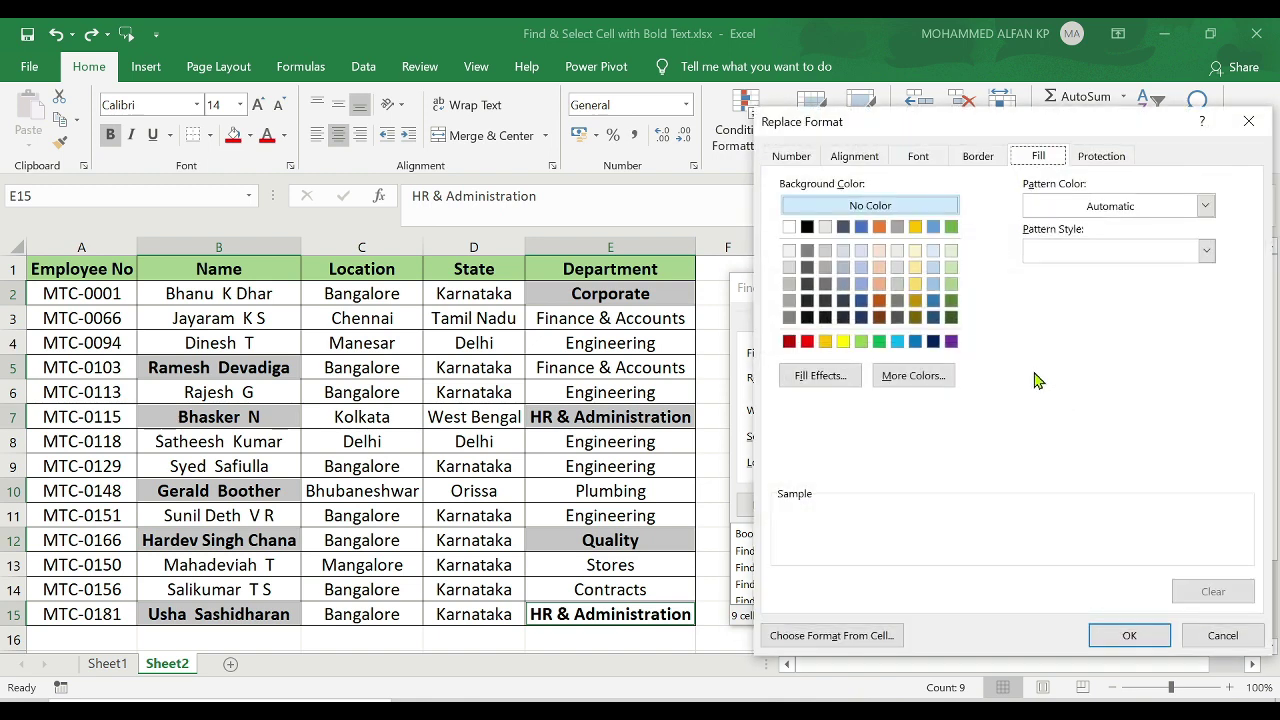
drag(968, 131, 960, 214)
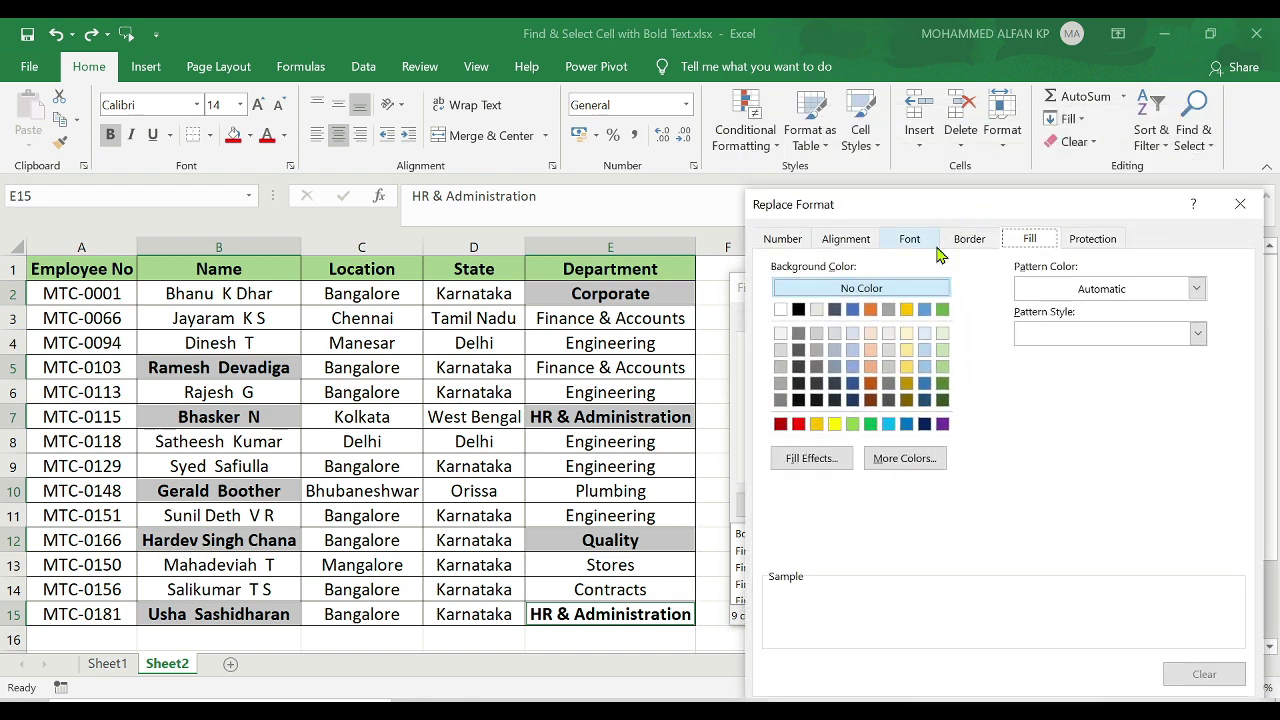
click(798, 424)
drag(1042, 205, 1071, 30)
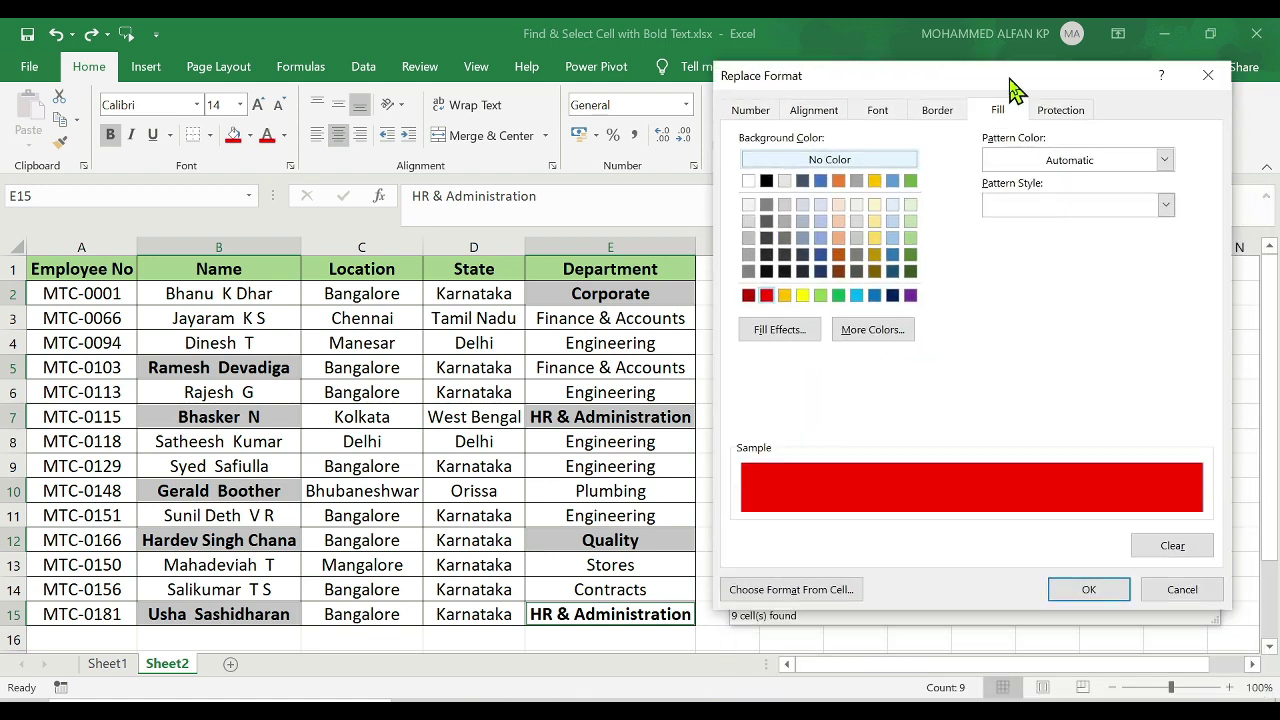
click(1086, 594)
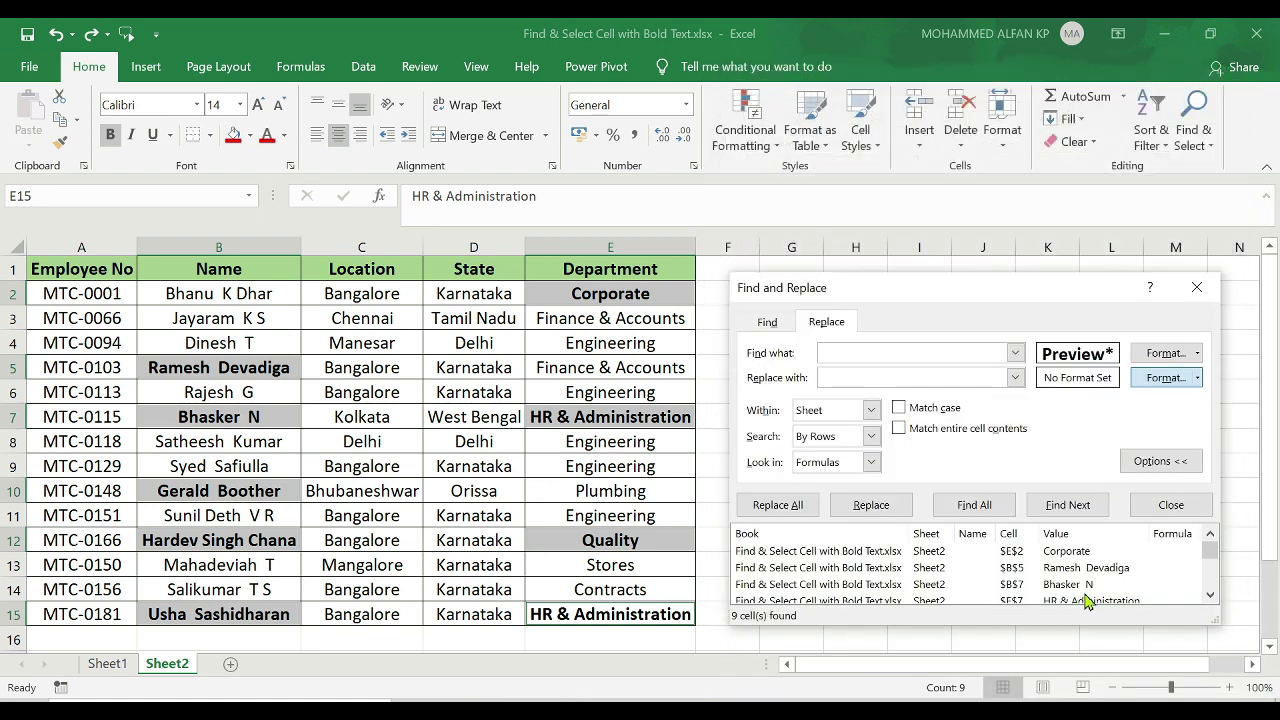
click(777, 505)
key(Return)
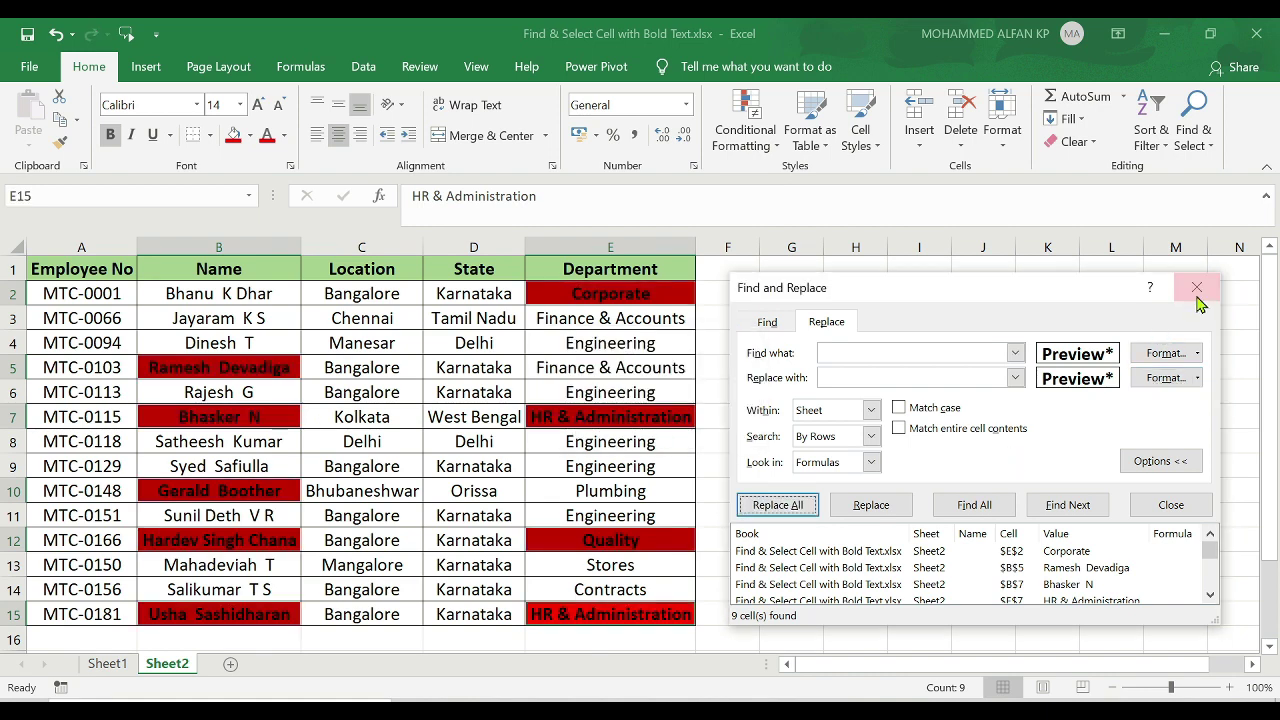